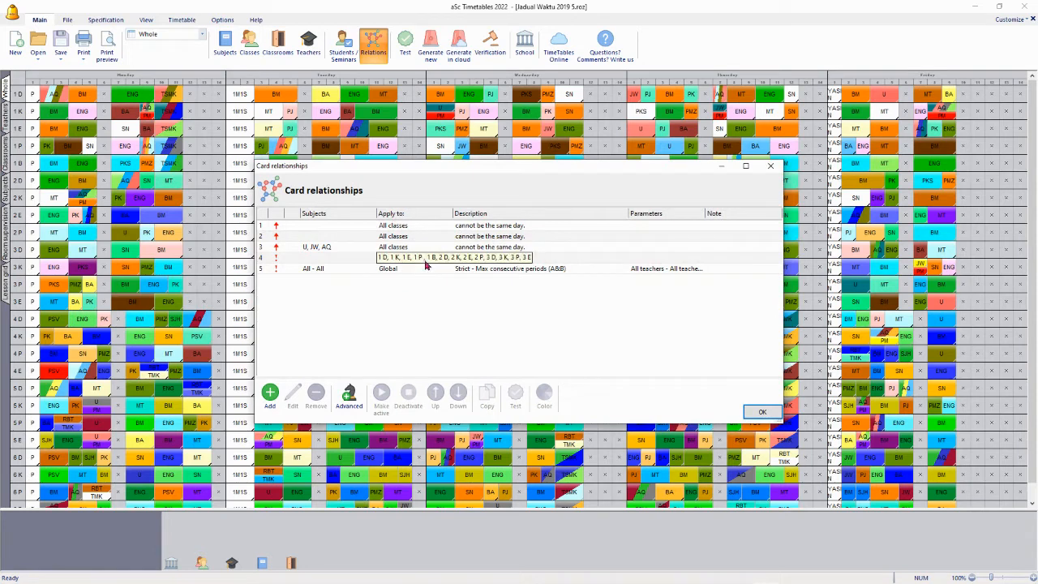
- Start a new card relationship and assign it the subjects PENDIDIKAN KESENIAN (PKS) and PENDIDIKAN MUZIK (PMZ)
left_click(416, 258)
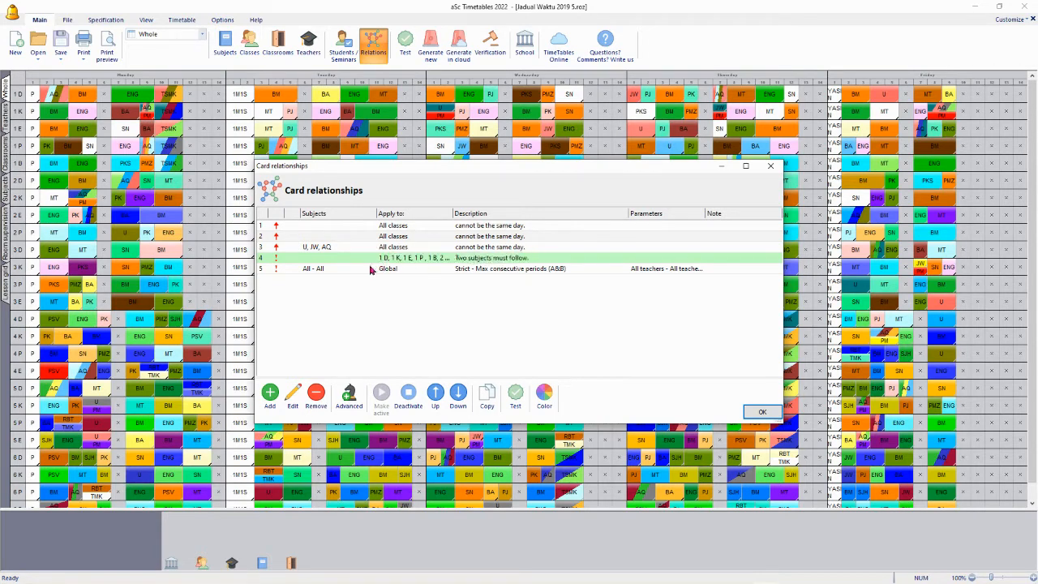
left_click(271, 409)
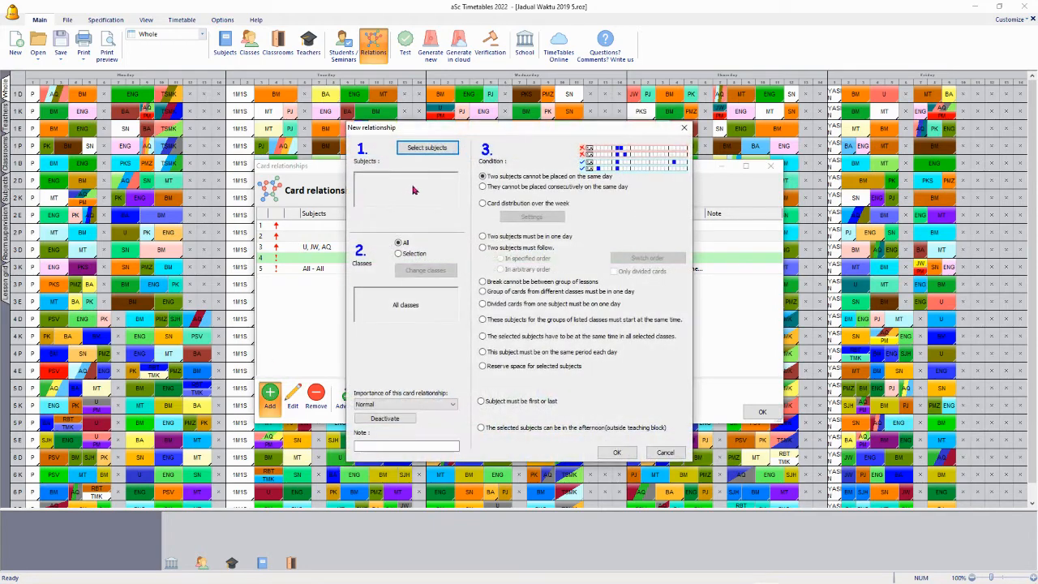
left_click(430, 150)
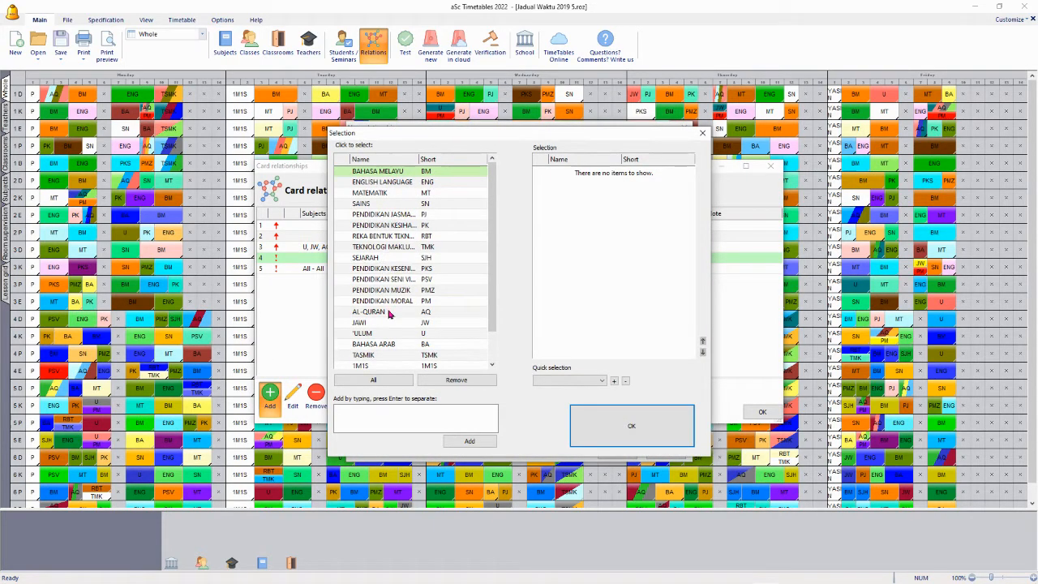
left_click(404, 274)
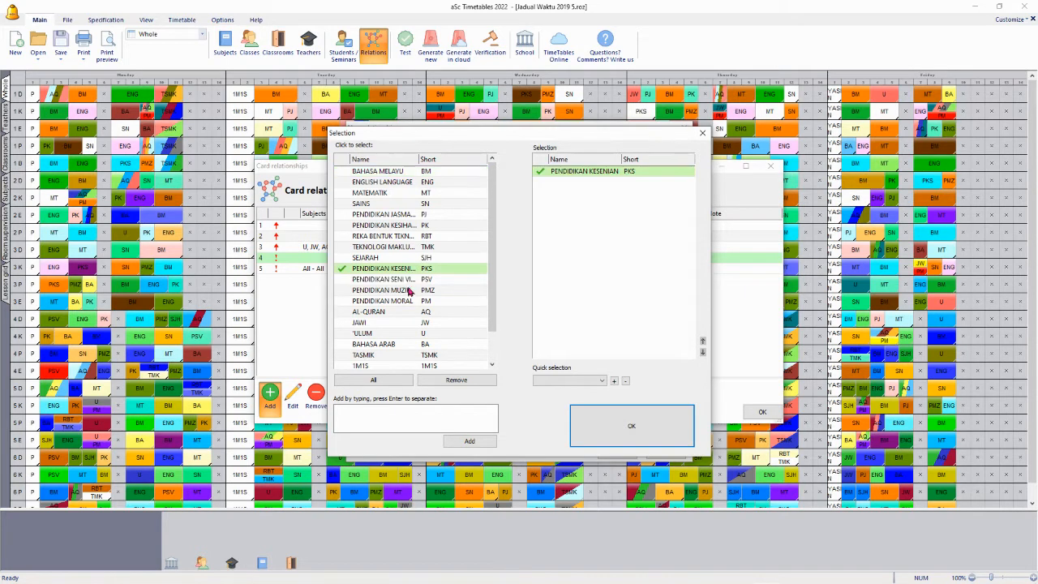
left_click(408, 292)
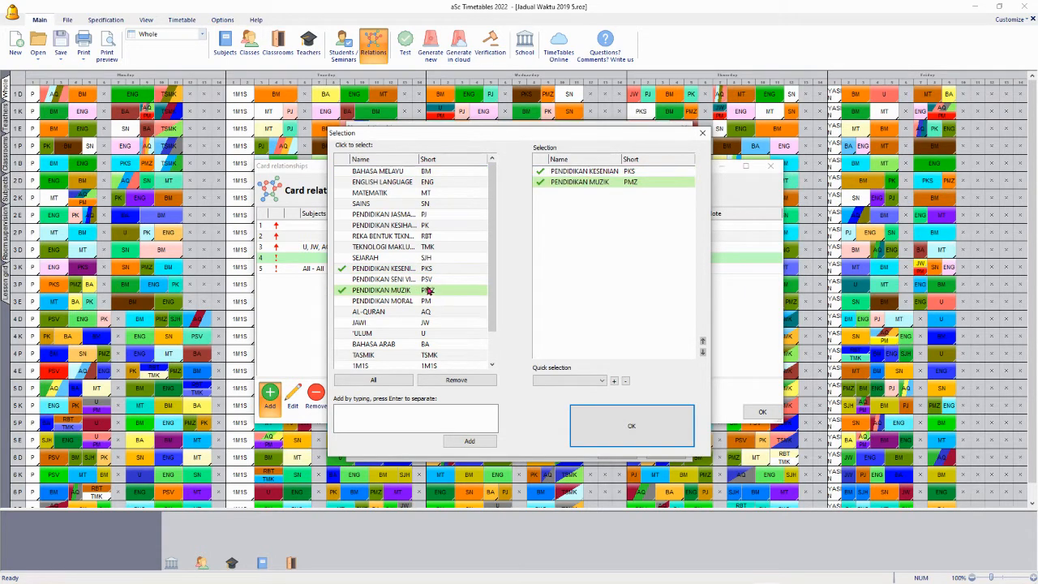
left_click(636, 440)
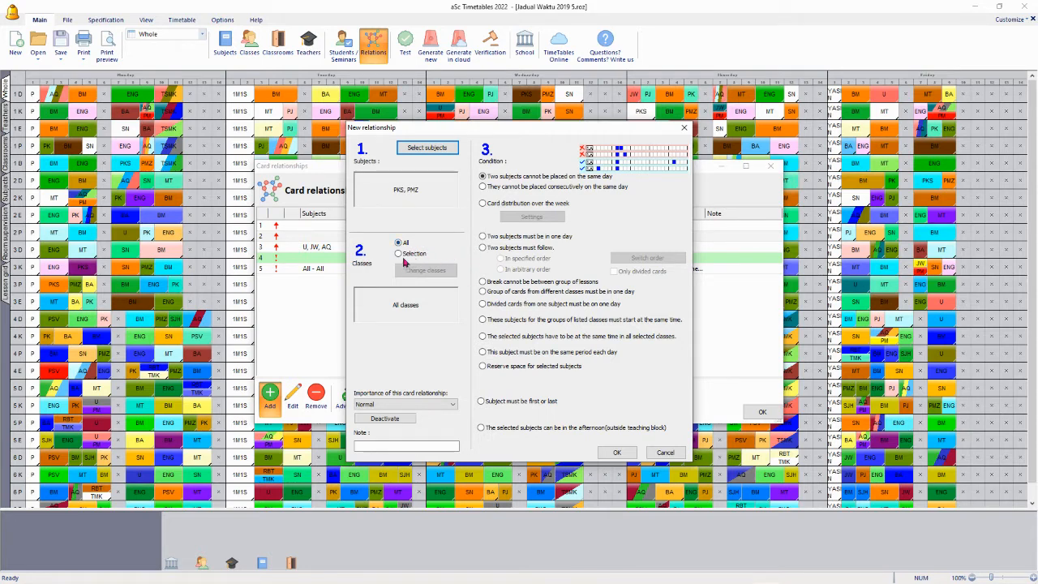
- Restrict the relationship to selected classes and choose 1 Dinamik, 1 Kreatif, 1 Efektif, 1 Proaktif and 1 Bestari
left_click(406, 255)
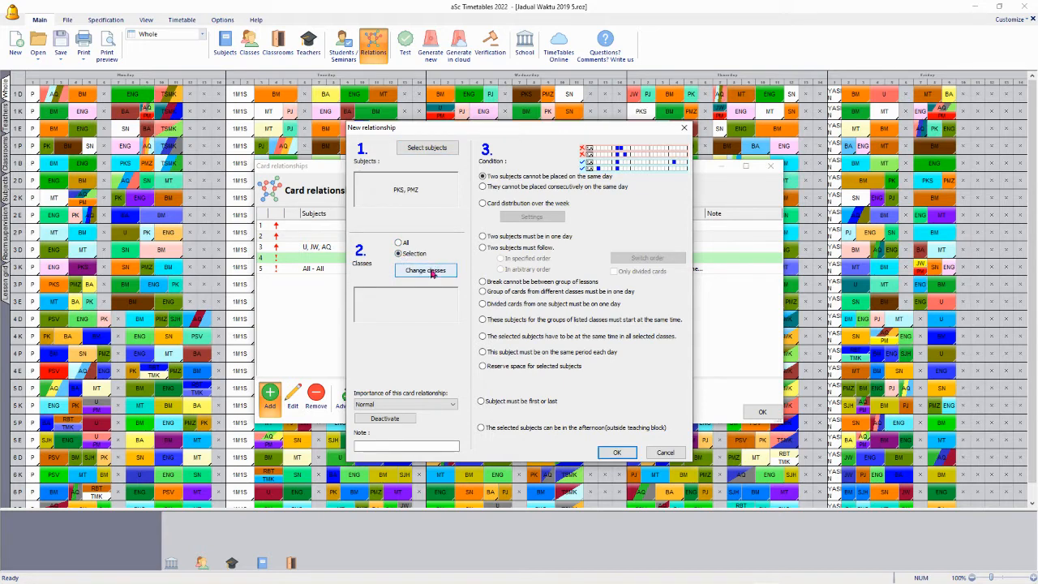
left_click(432, 273)
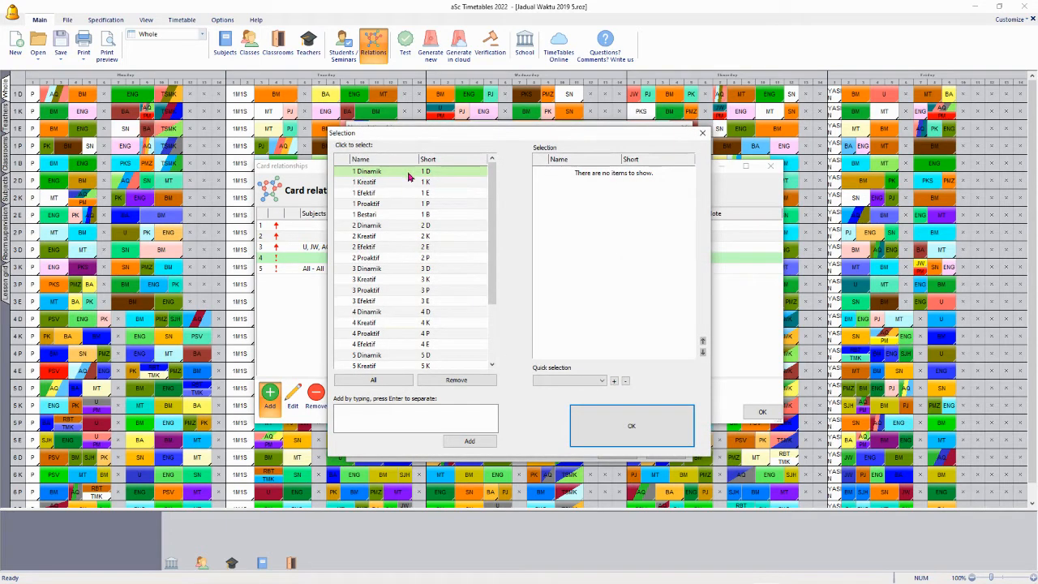
left_click(393, 215, "shift")
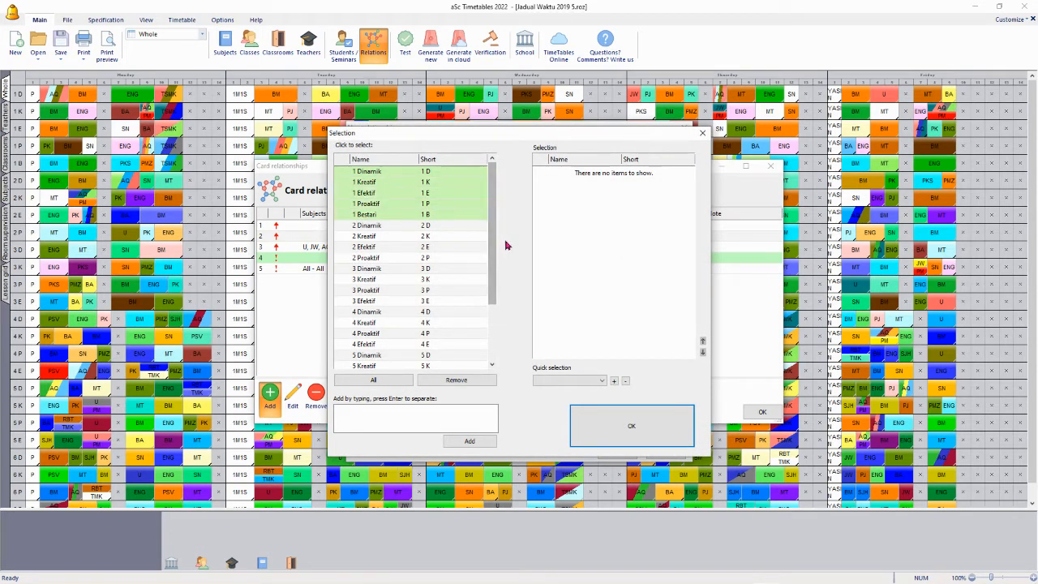
left_click(390, 175)
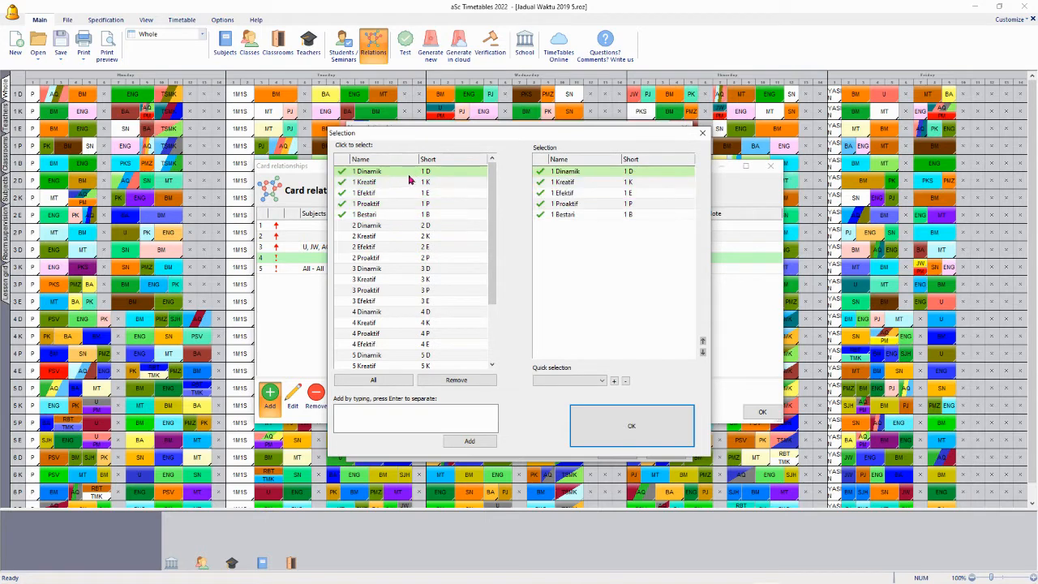
left_click(368, 214, "shift")
left_click(369, 215)
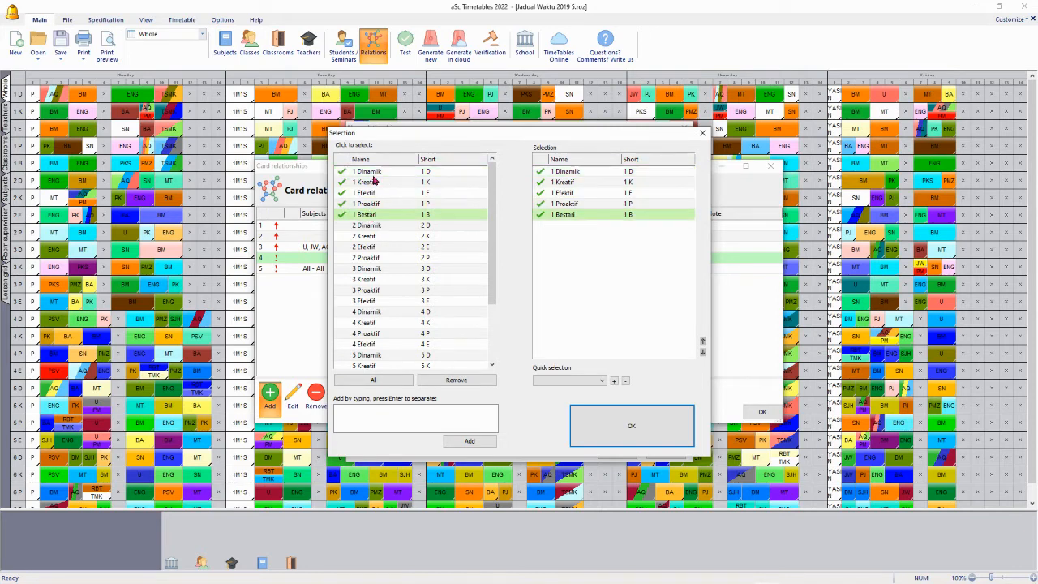
- Deselect the five chosen classes one by one, reselect 1 Dinamik through 1 Bestari as a range, and confirm the class selection
left_click(376, 172)
left_click(373, 183)
left_click(373, 193)
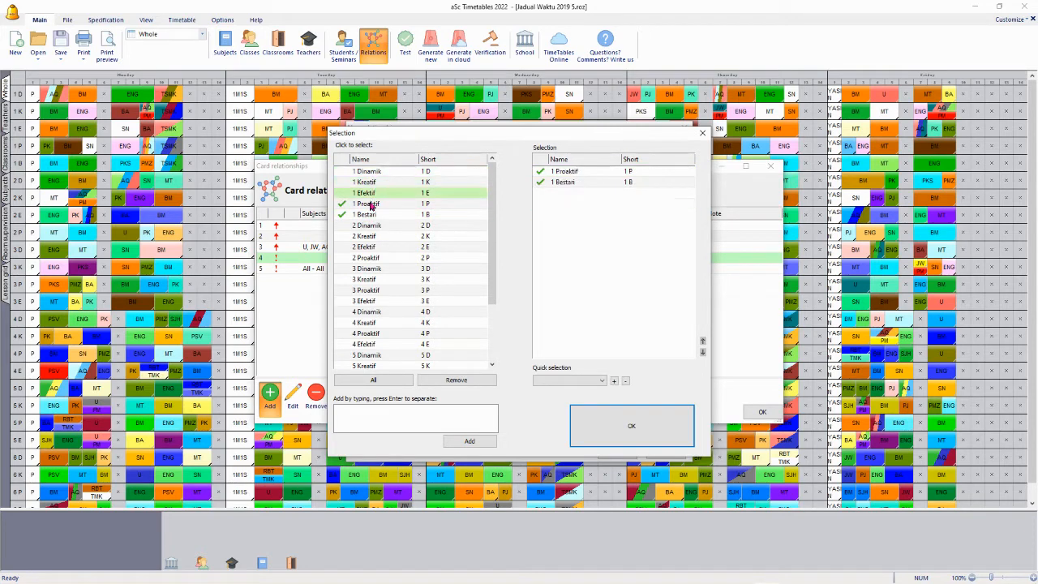
left_click(371, 204)
left_click(371, 214)
left_click(386, 172, "shift")
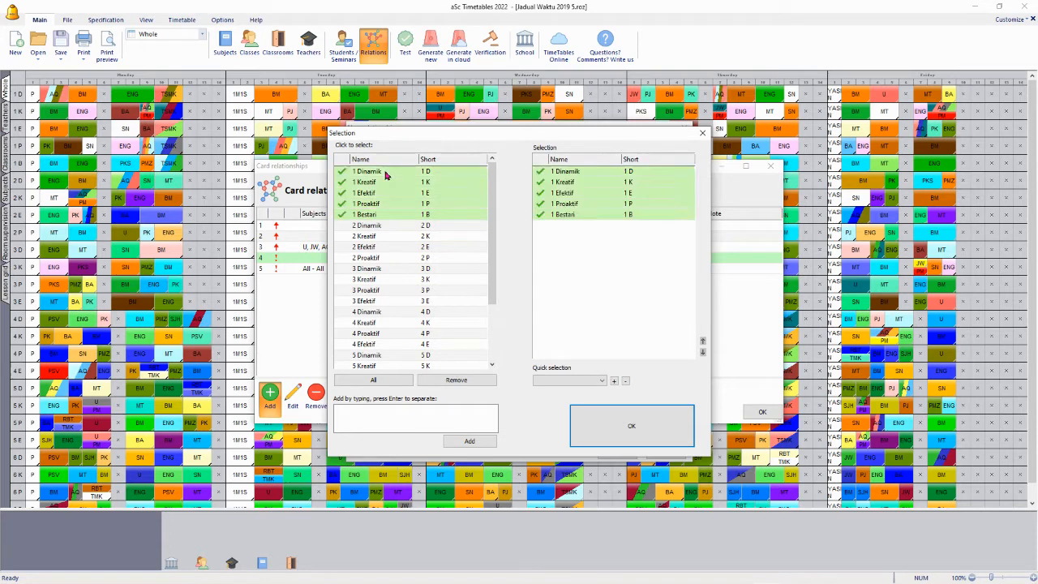
left_click(637, 434)
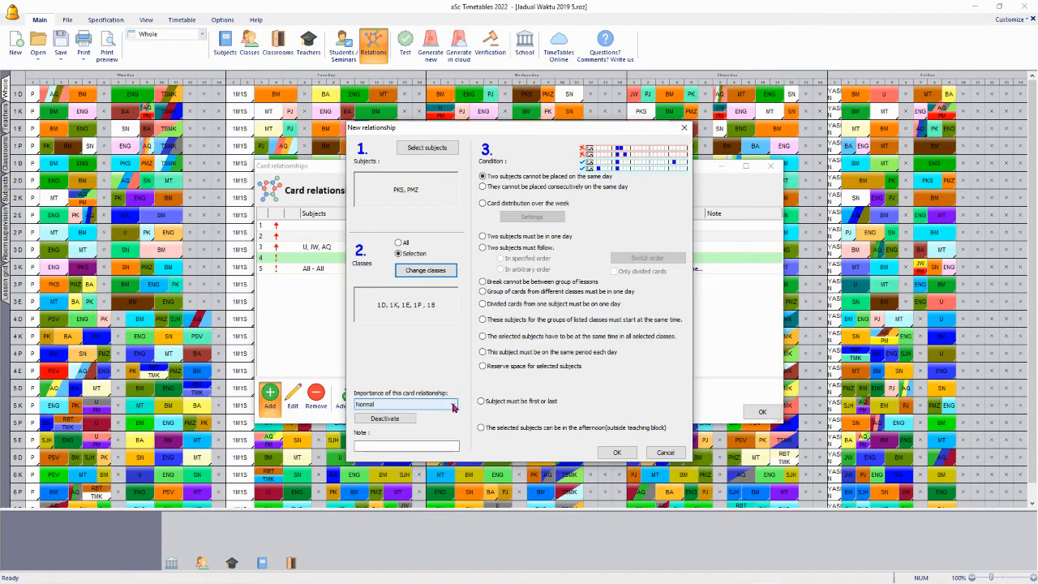
- Set the importance of the new card relationship to Strict
left_click(453, 407)
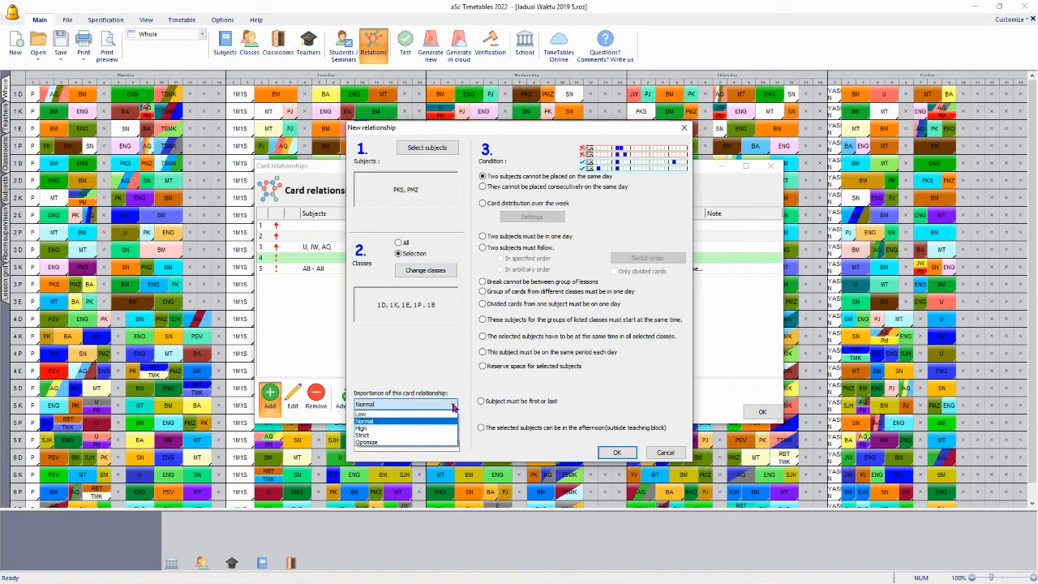
left_click(401, 438)
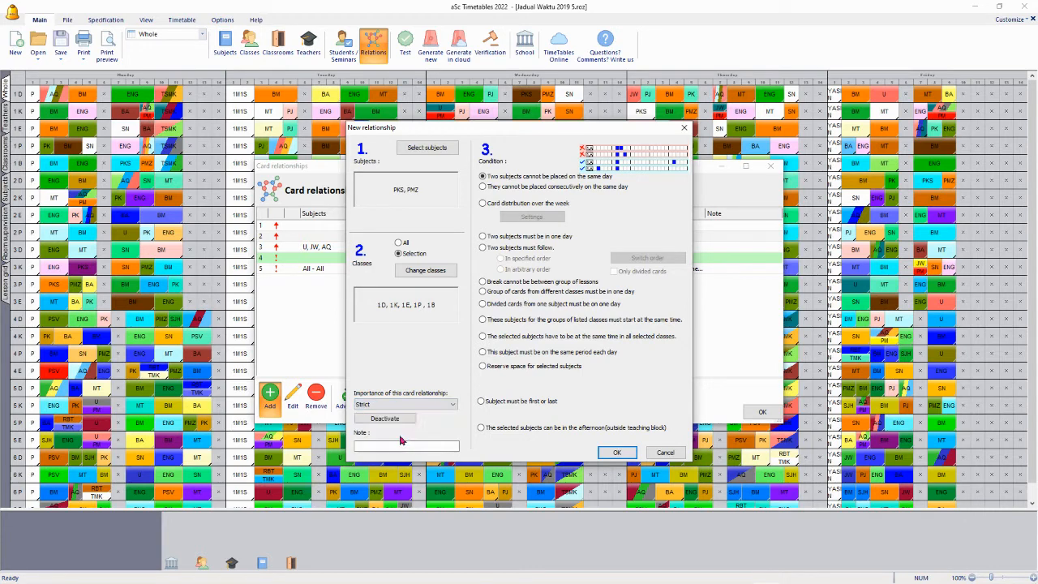
left_click(454, 405)
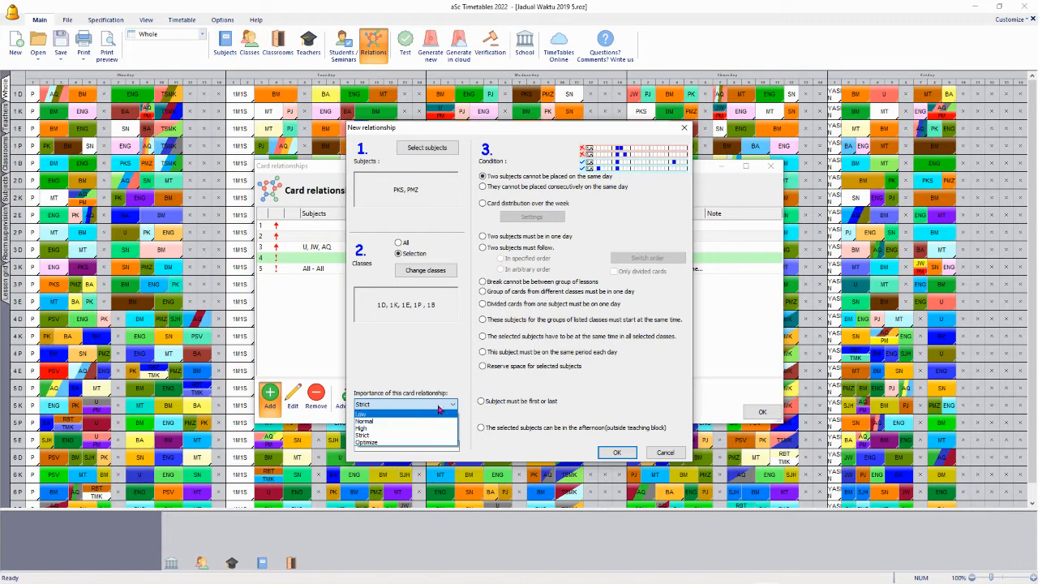
left_click(454, 404)
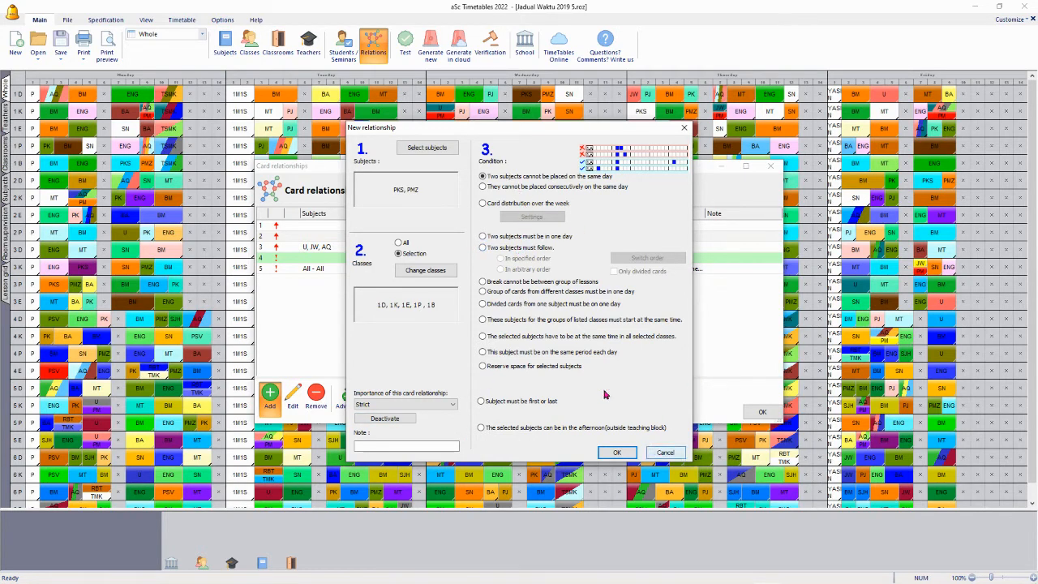
- Set the condition to two subjects must follow in specified order, and switch the order to PMZ, PKS
left_click(483, 248)
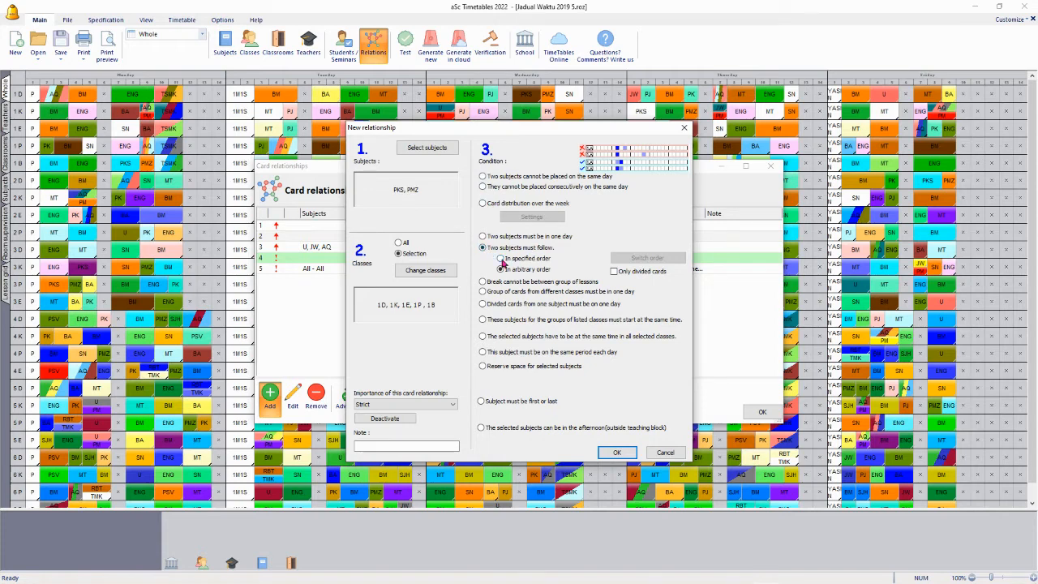
left_click(502, 260)
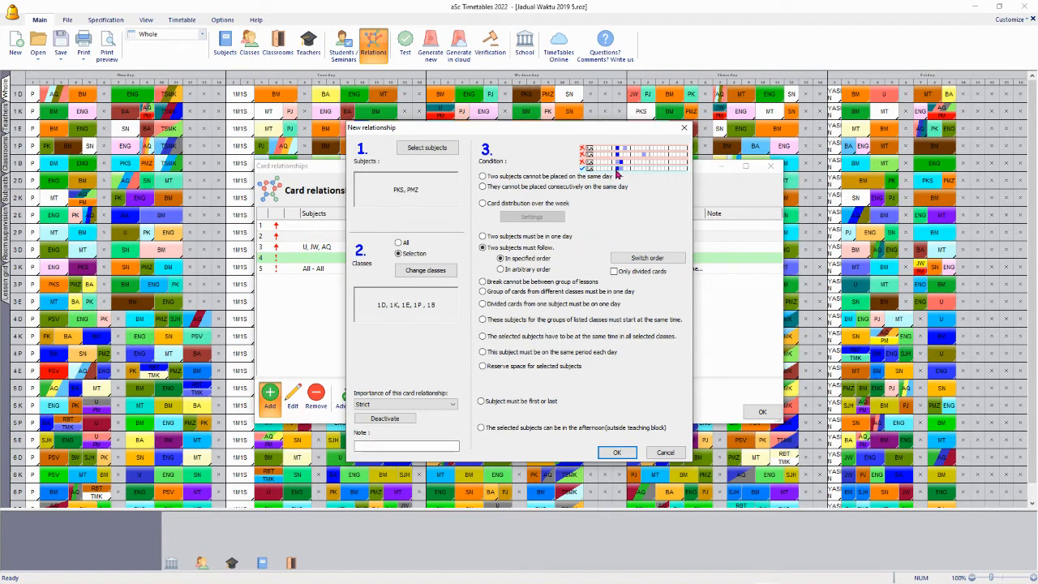
left_click(639, 258)
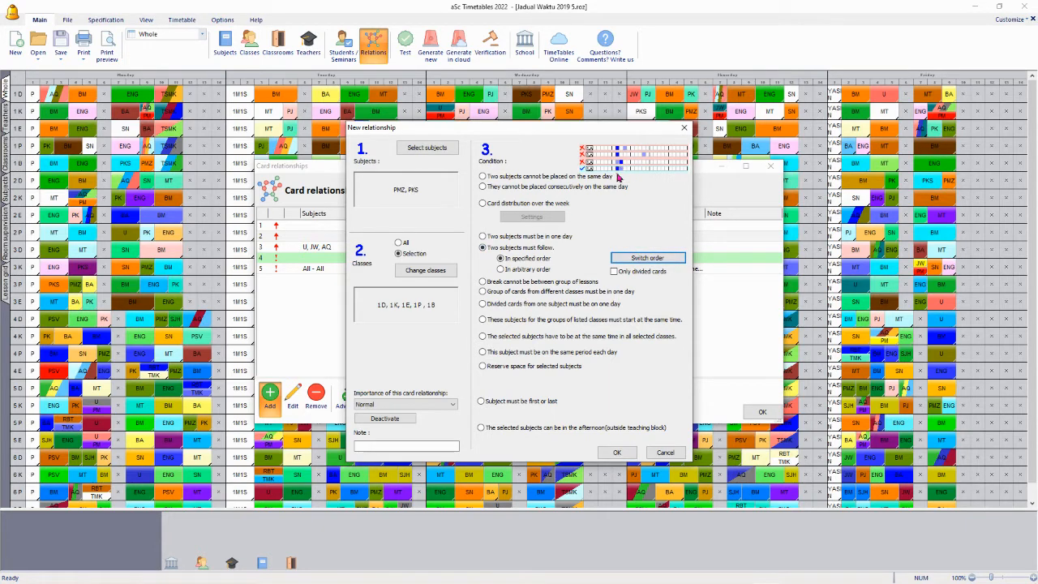
- Change the follow condition to arbitrary order, set the importance to Strict, and save the relationship
left_click(501, 269)
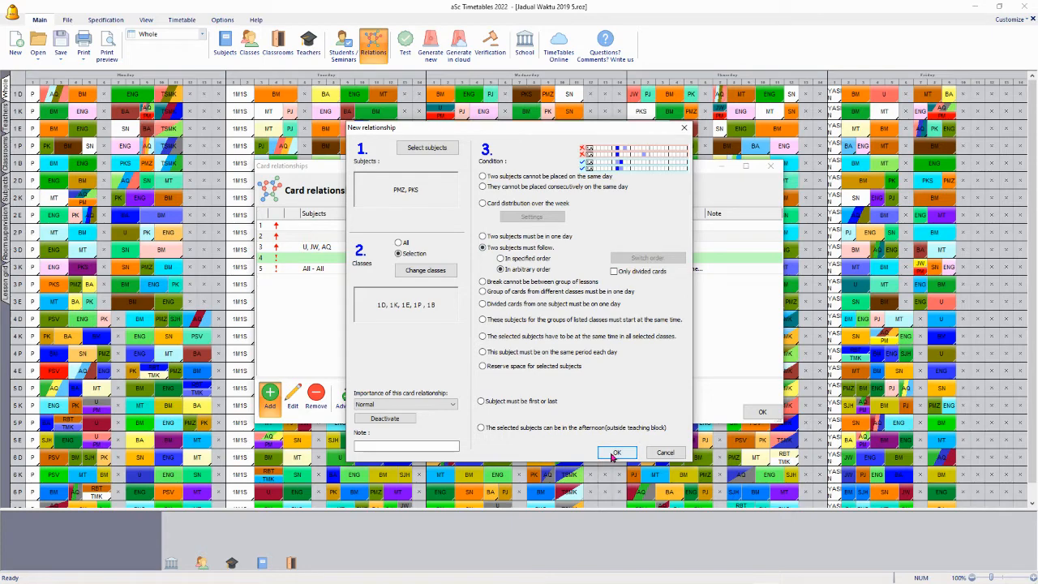
left_click(406, 404)
left_click(405, 436)
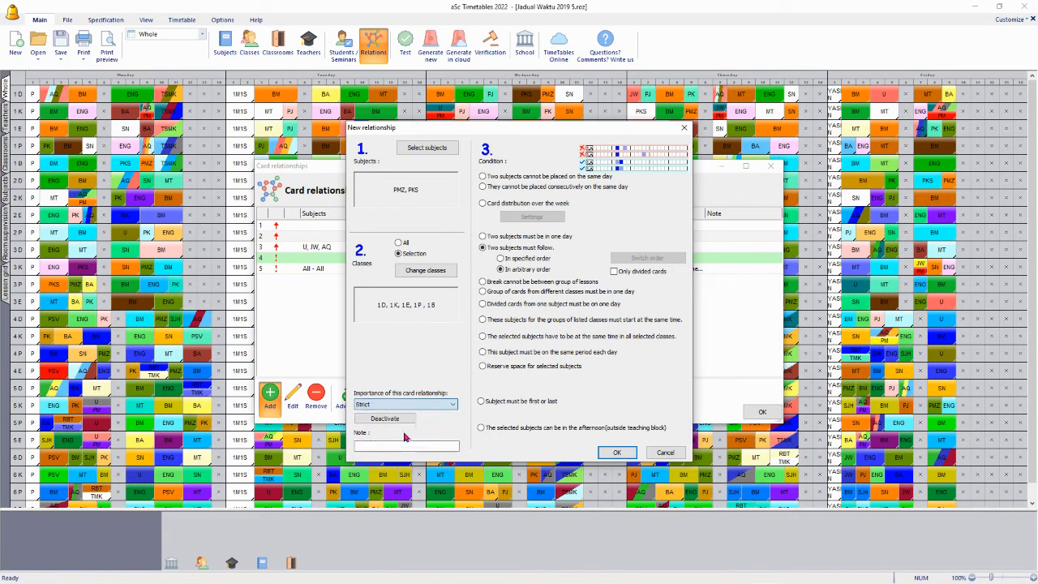
left_click(617, 453)
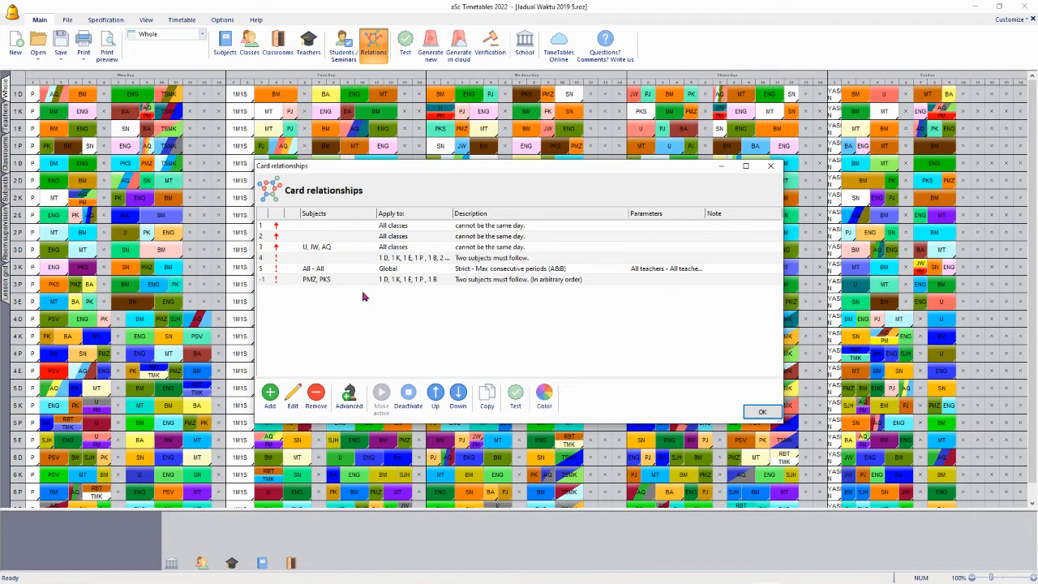
- Deactivate the PMZ, PKS relationship and make it active again
left_click(513, 283)
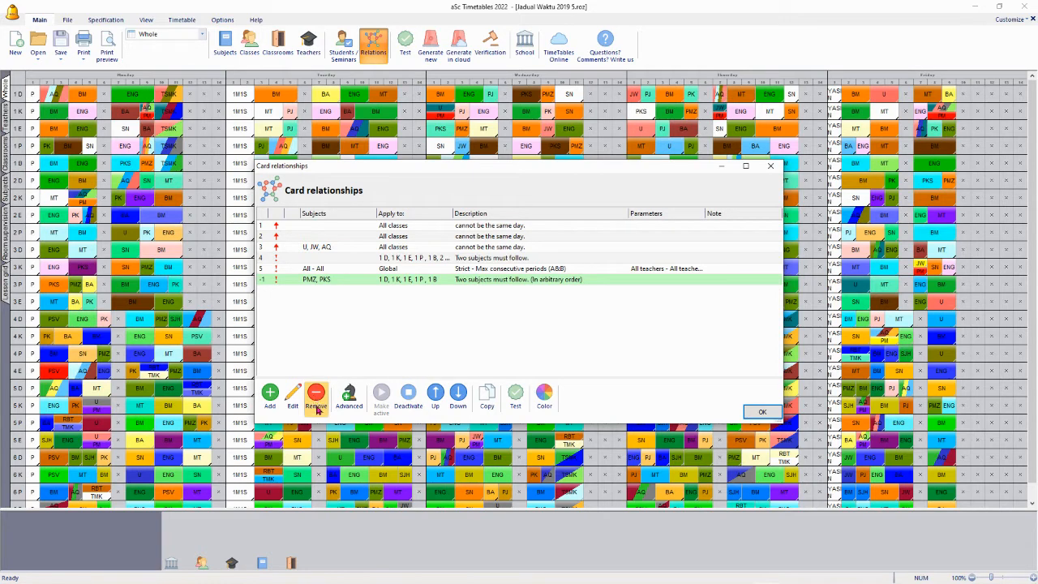
left_click(410, 396)
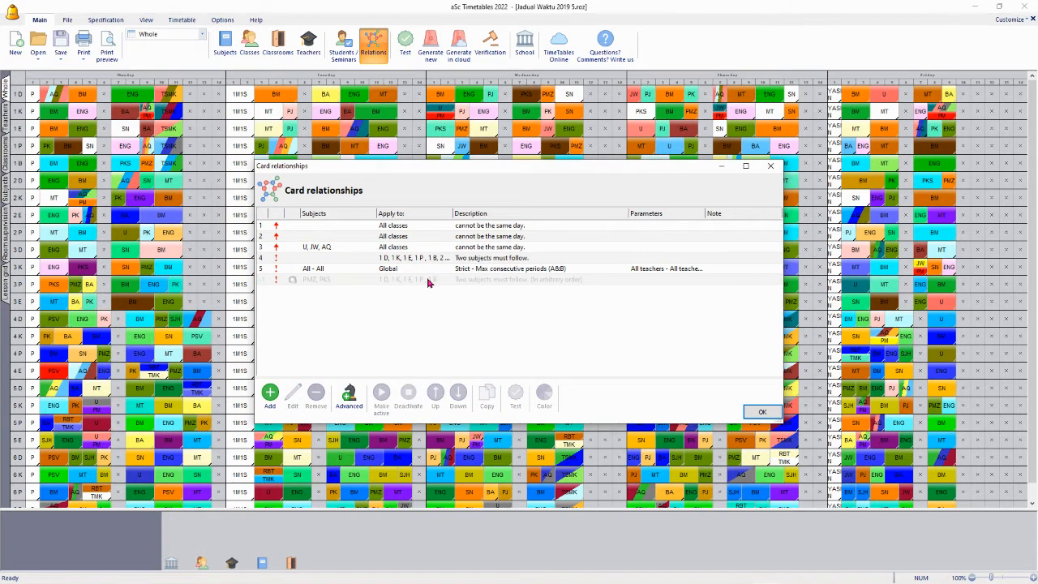
left_click(428, 279)
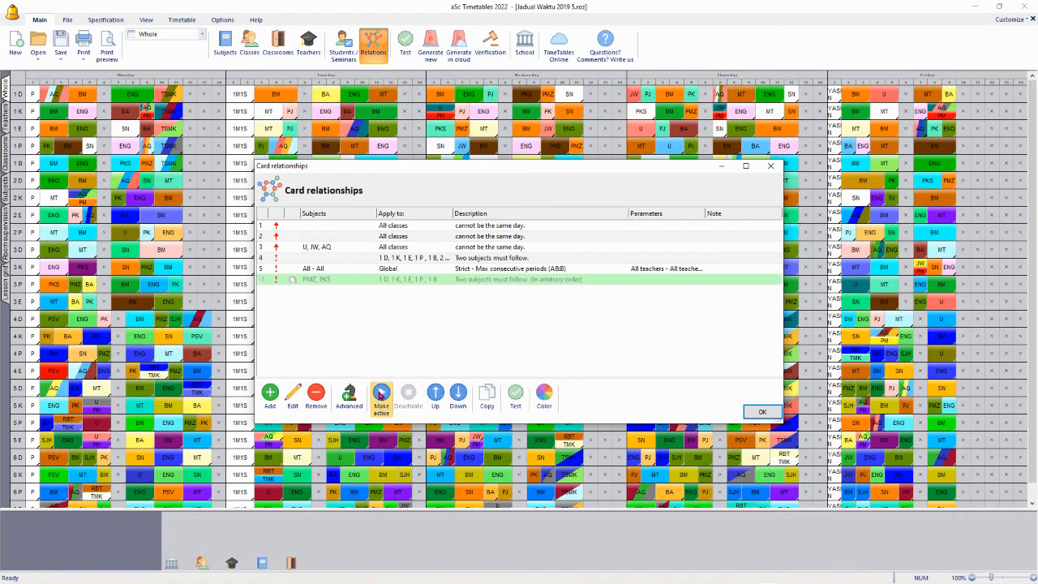
left_click(381, 395)
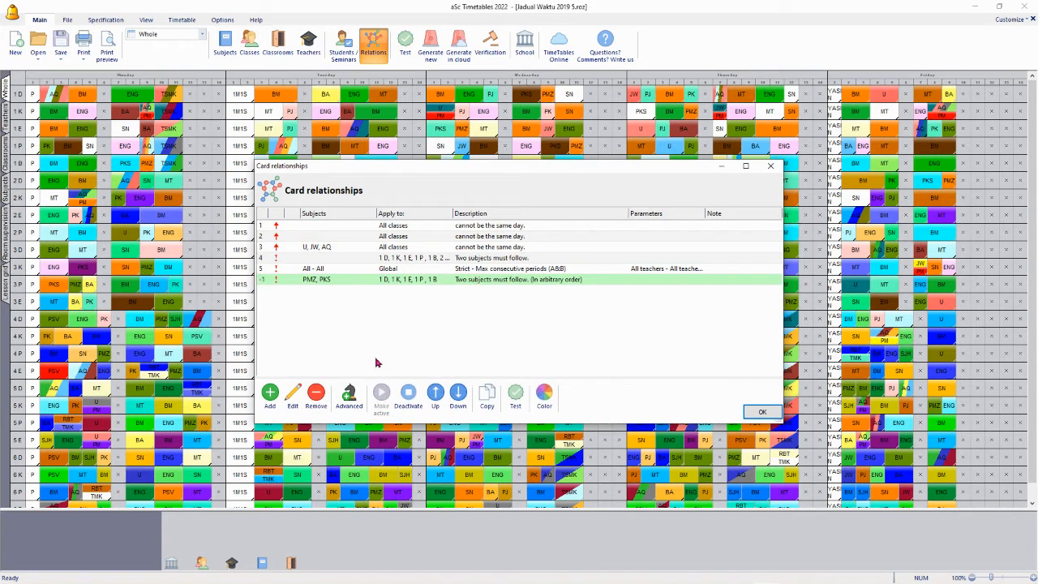
- Remove the PMZ, PKS relationship, confirm the removal, and close the card relationships
left_click(316, 395)
left_click(503, 309)
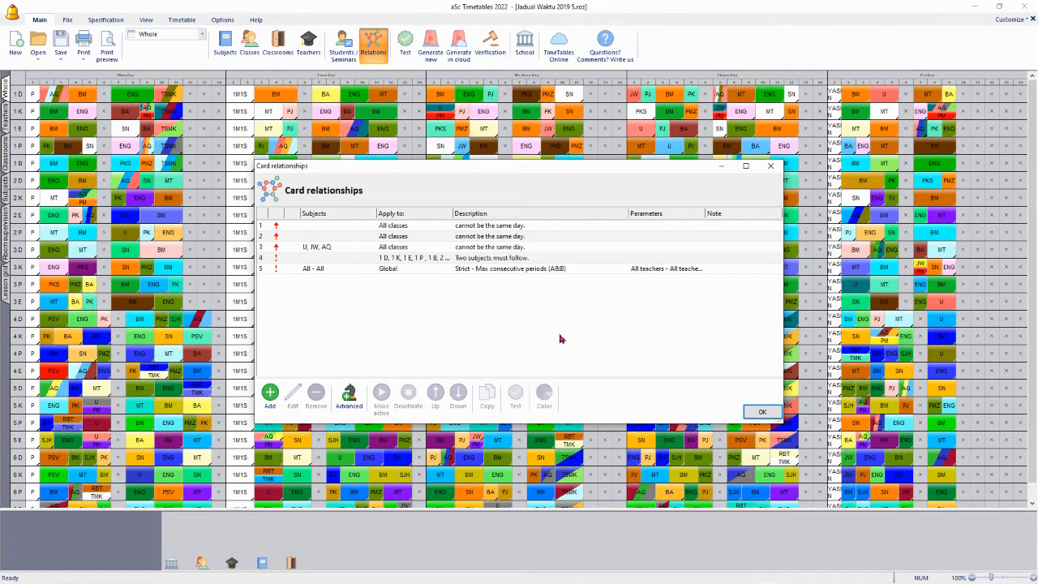
left_click(772, 415)
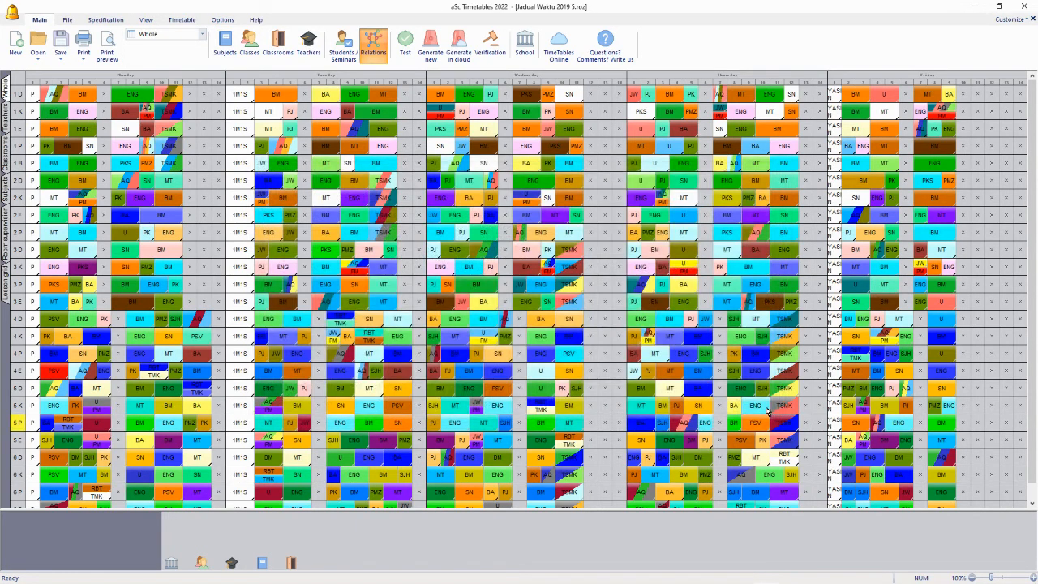